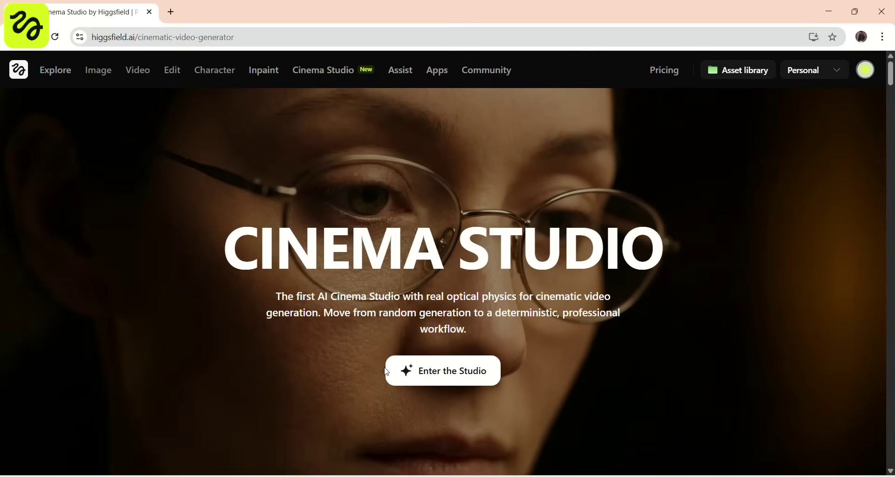
Step: Scroll the Higgsfield landing page, then enter the Cinema Studio workspace
scroll(392, 366, down, 15)
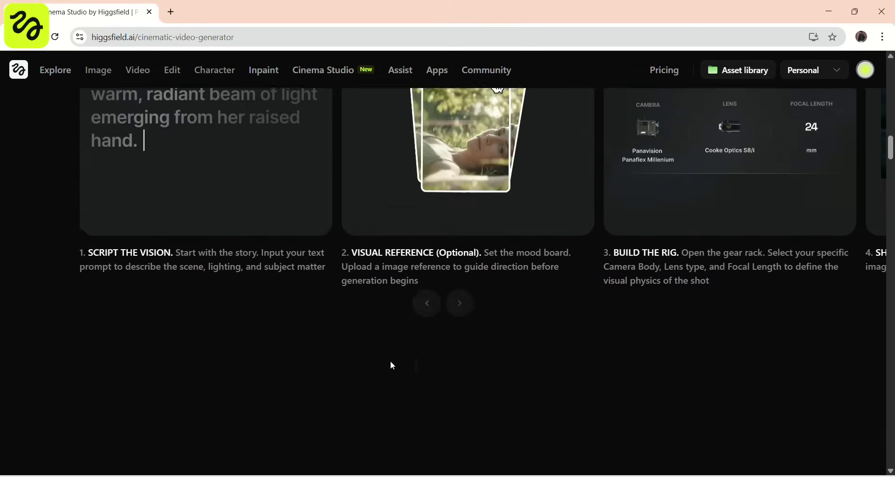
scroll(392, 366, down, 20)
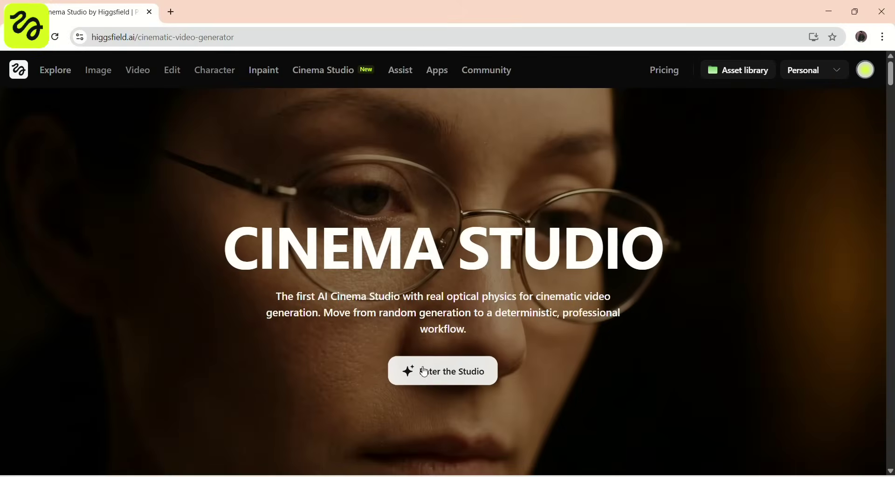
click(422, 365)
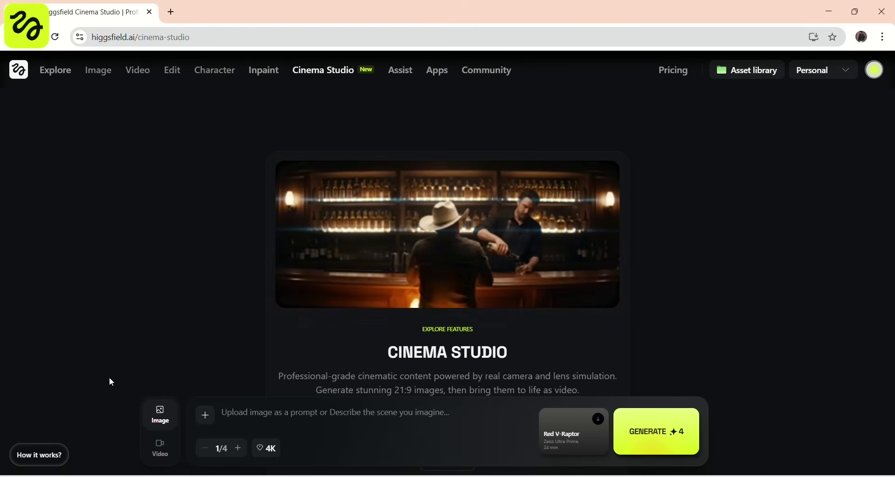
click(38, 455)
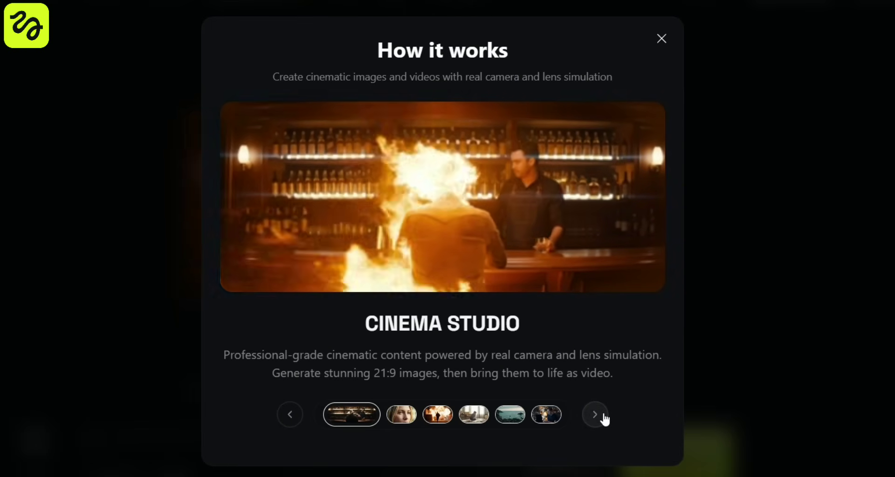
click(602, 418)
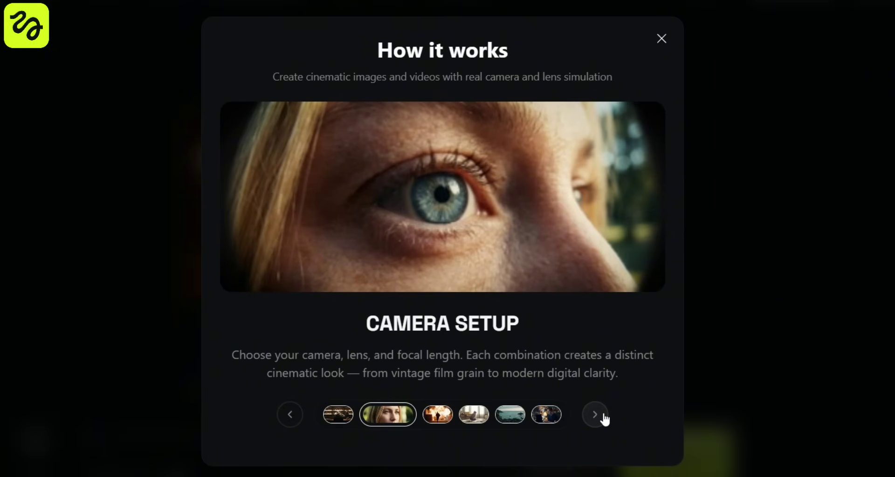
click(599, 420)
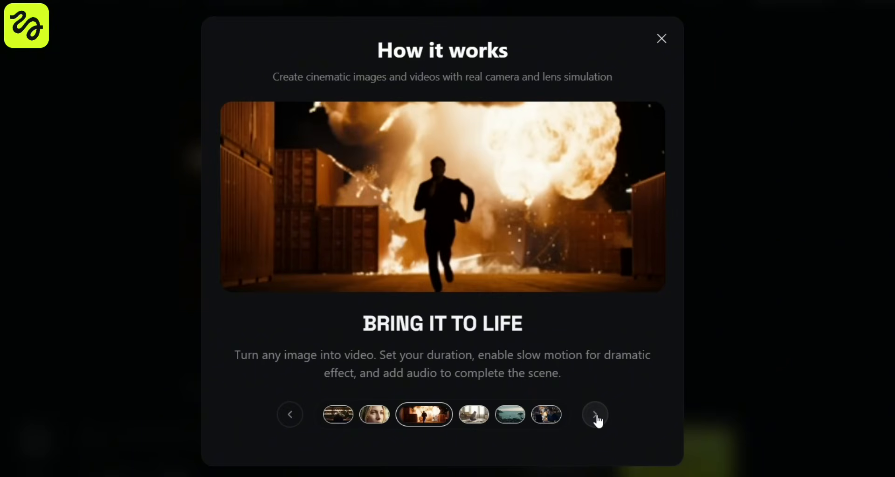
click(599, 421)
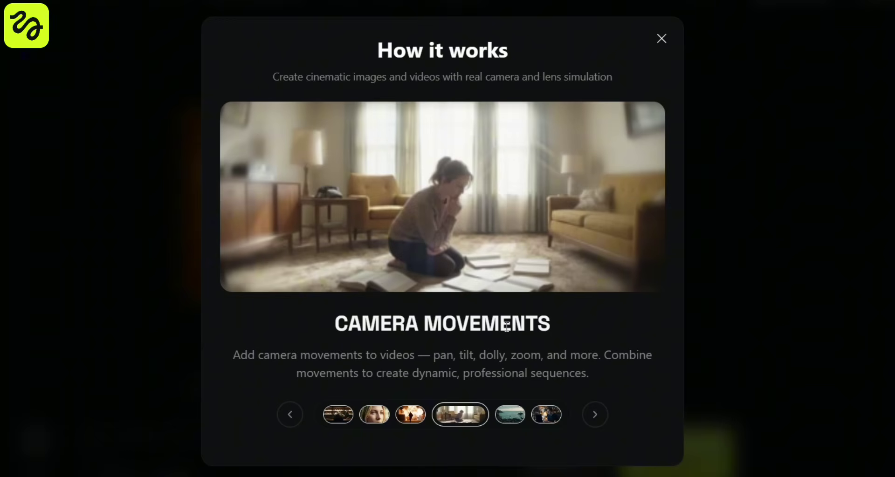
click(596, 421)
click(597, 421)
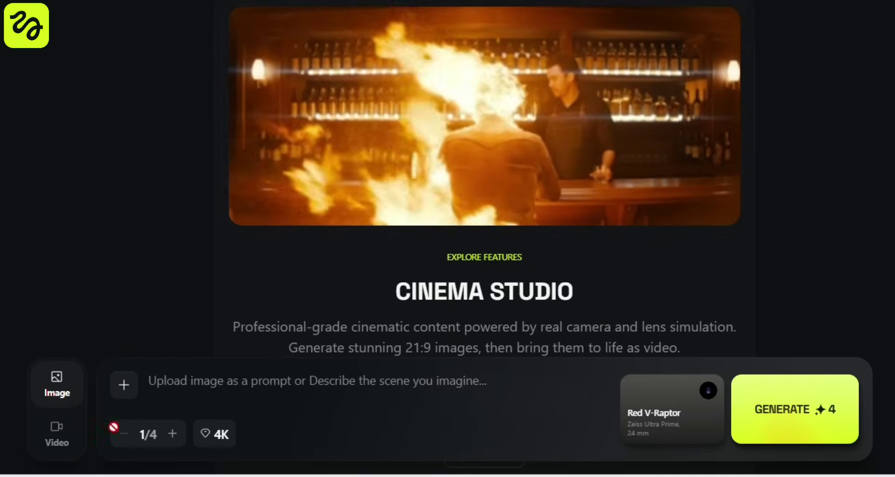
click(160, 442)
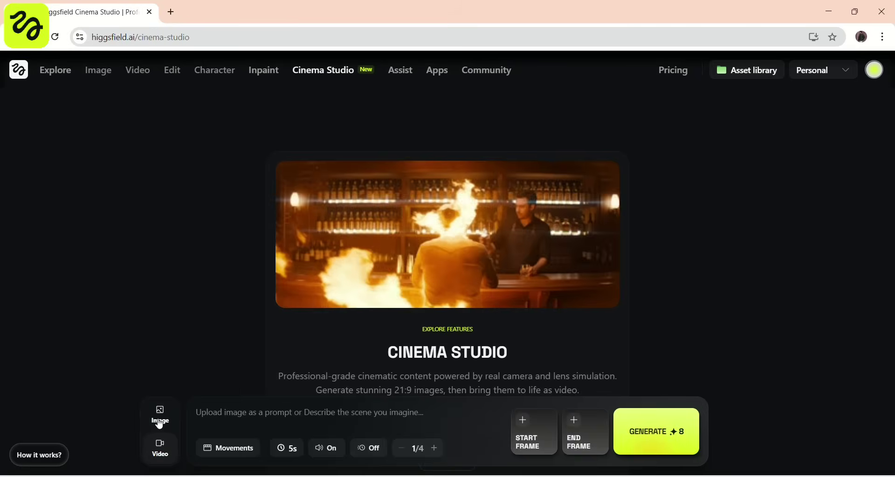
click(57, 384)
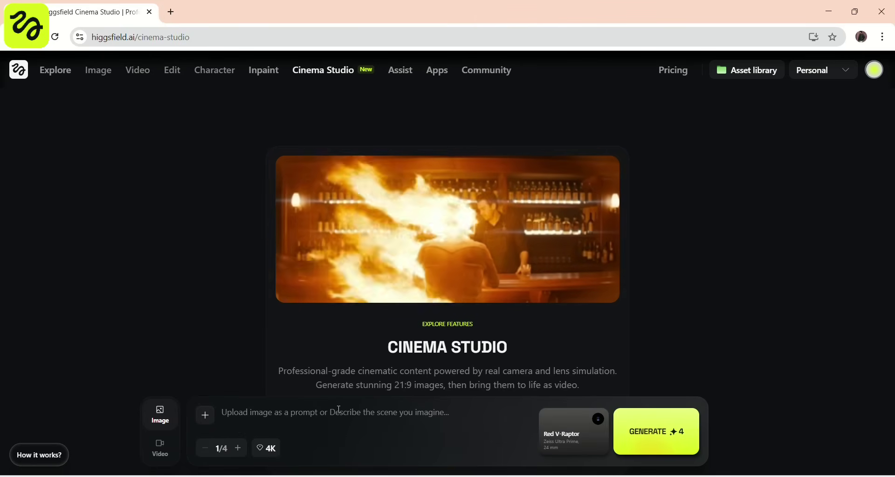
Step: Browse the camera, lens and focal length columns, ending on Red V-Raptor, Zeiss Ultra Prime, 24 mm
click(549, 419)
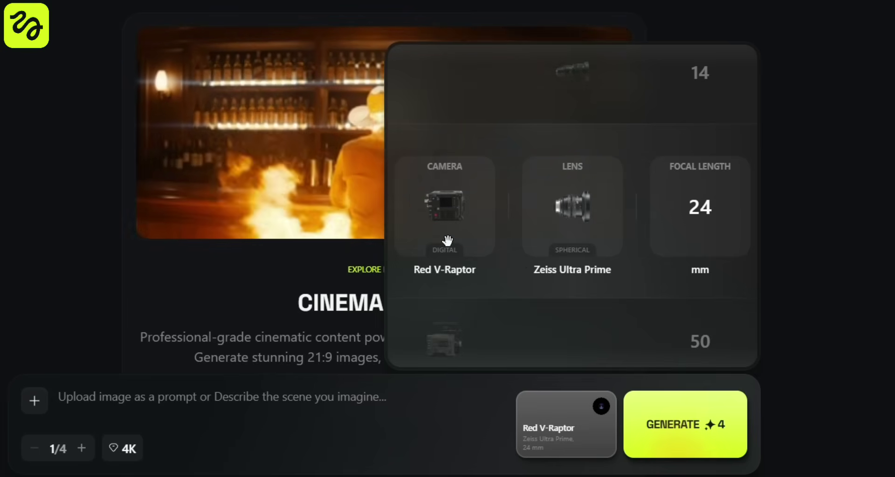
scroll(447, 240, down, 1)
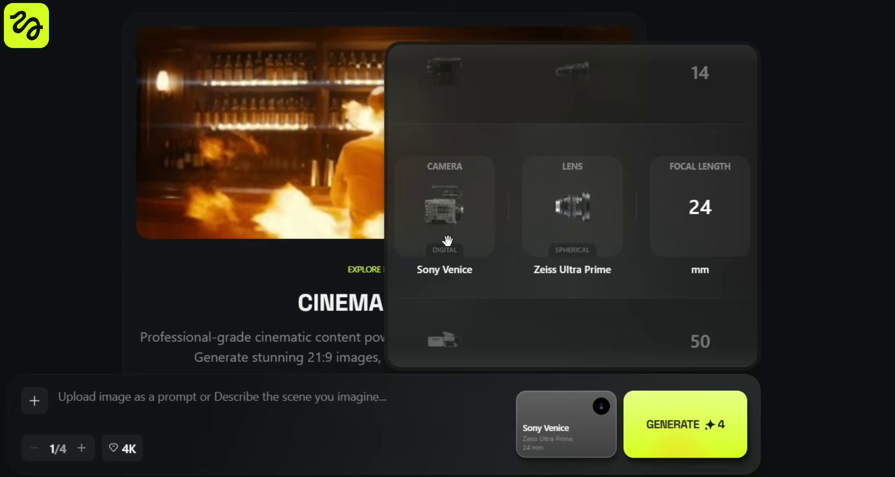
scroll(447, 240, down, 1)
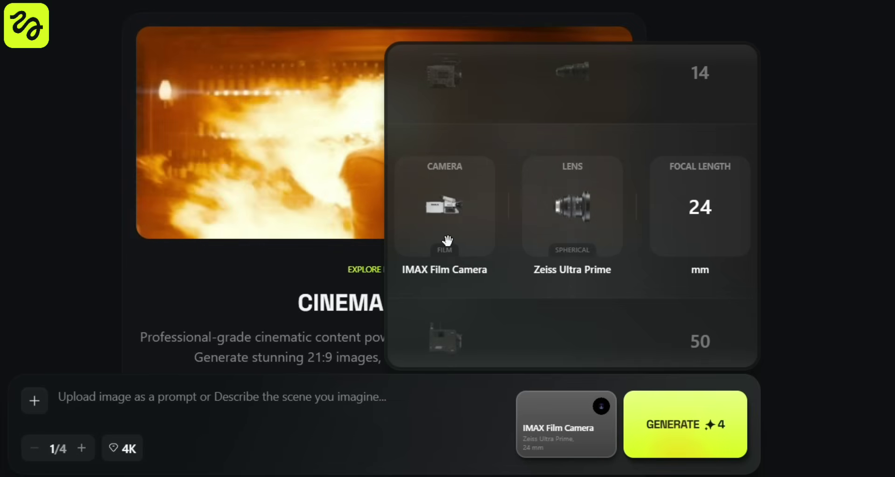
scroll(447, 240, down, 1)
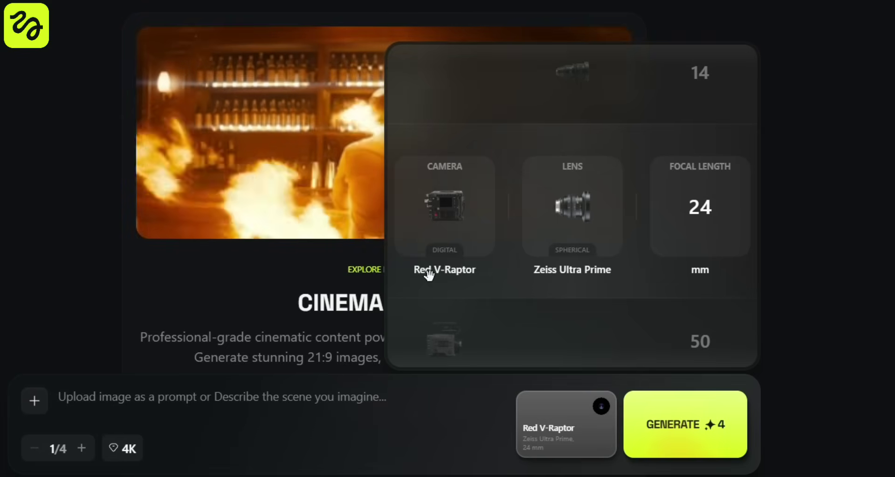
scroll(567, 208, down, 1)
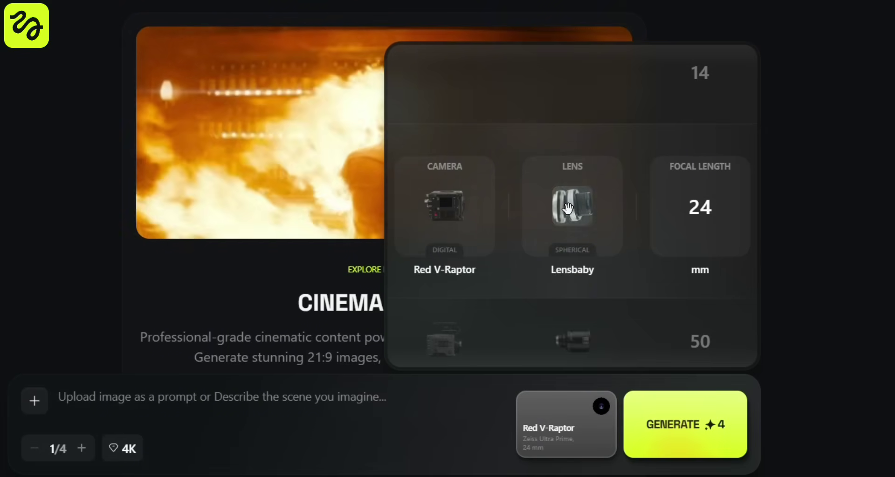
scroll(568, 207, down, 1)
scroll(567, 208, up, 1)
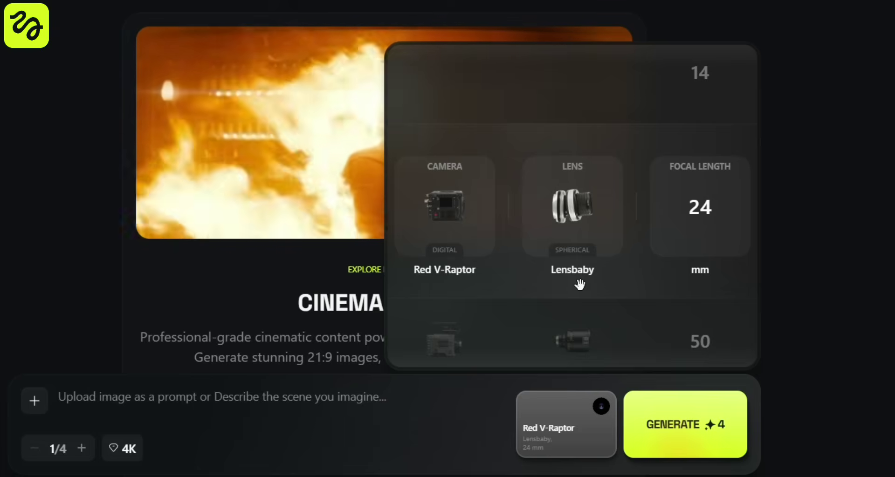
scroll(570, 224, down, 1)
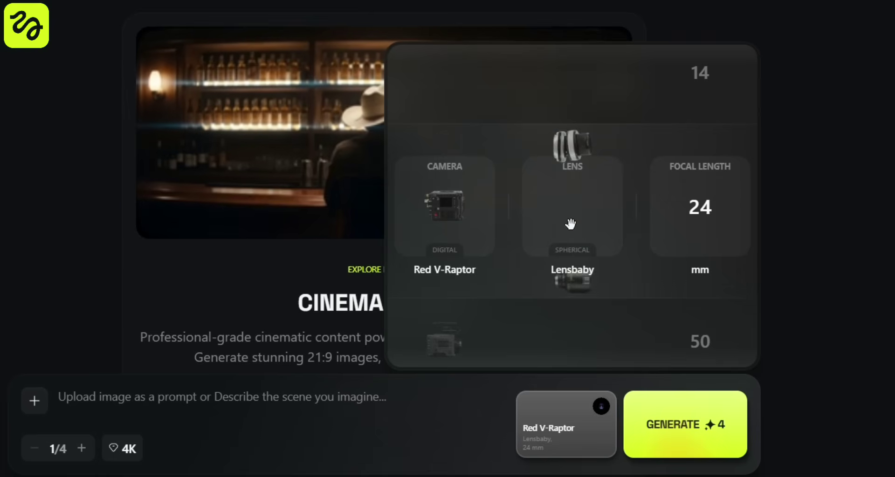
scroll(569, 224, down, 1)
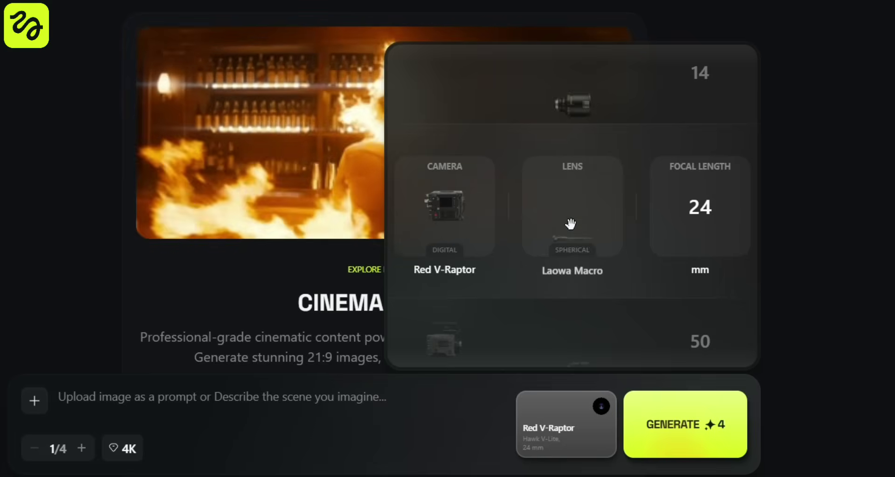
scroll(570, 224, down, 1)
scroll(570, 223, down, 1)
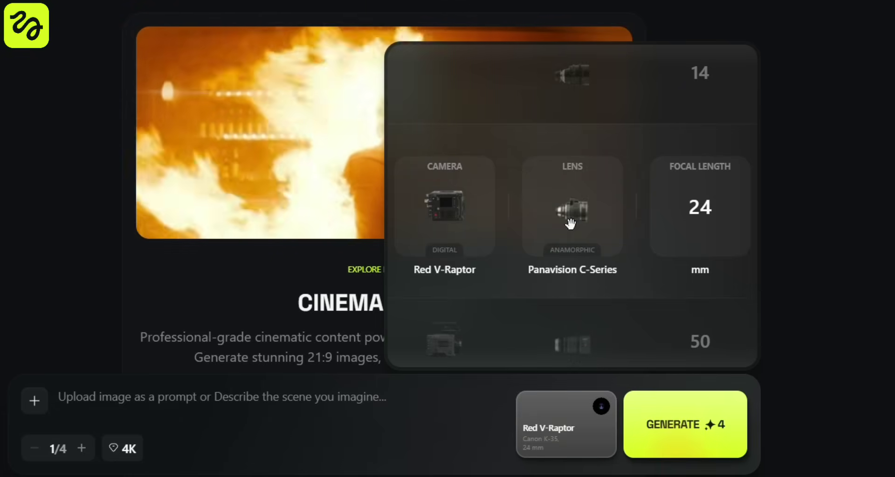
scroll(570, 224, down, 1)
scroll(569, 223, down, 1)
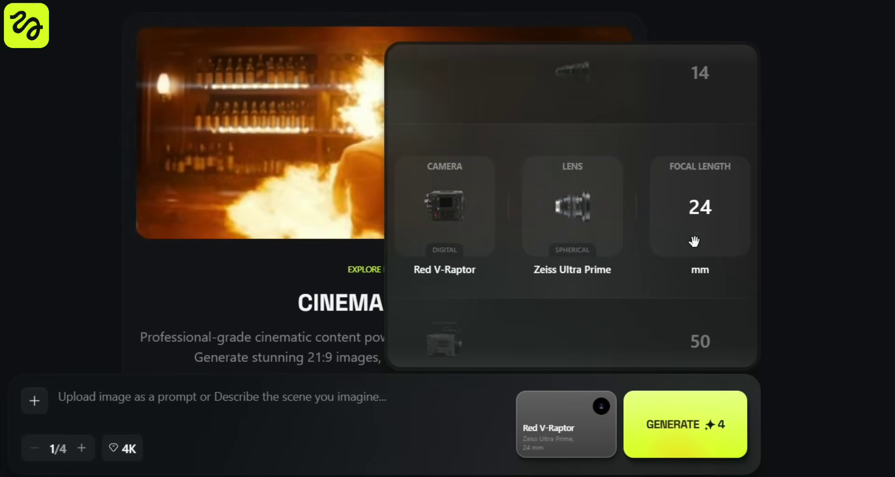
scroll(694, 240, up, 3)
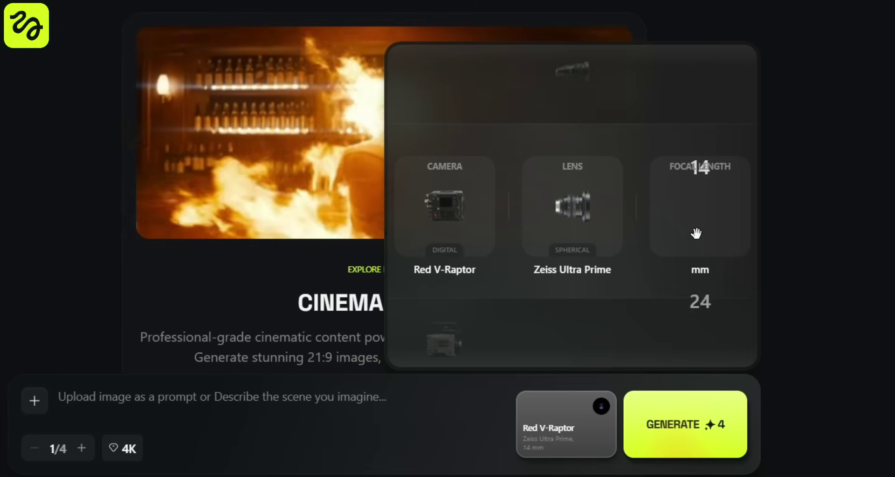
scroll(696, 233, down, 1)
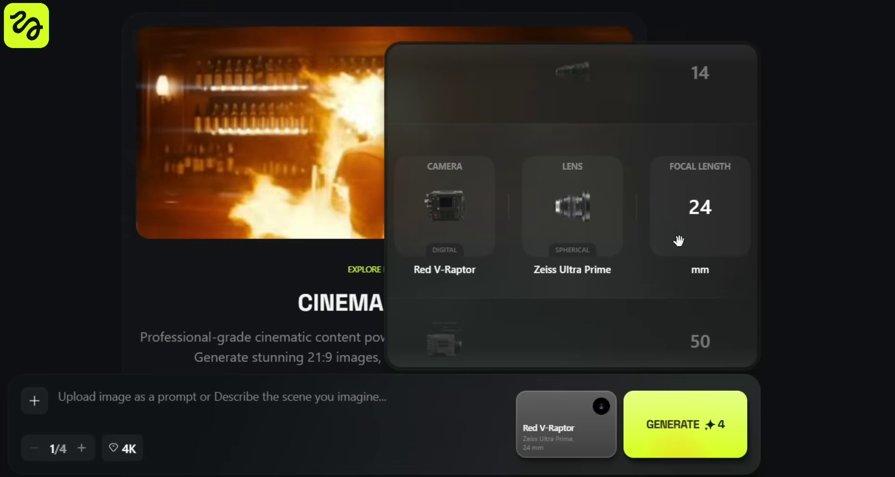
Step: Paste the battlefield warrior prompt, keep 4K resolution, and generate the image
click(572, 415)
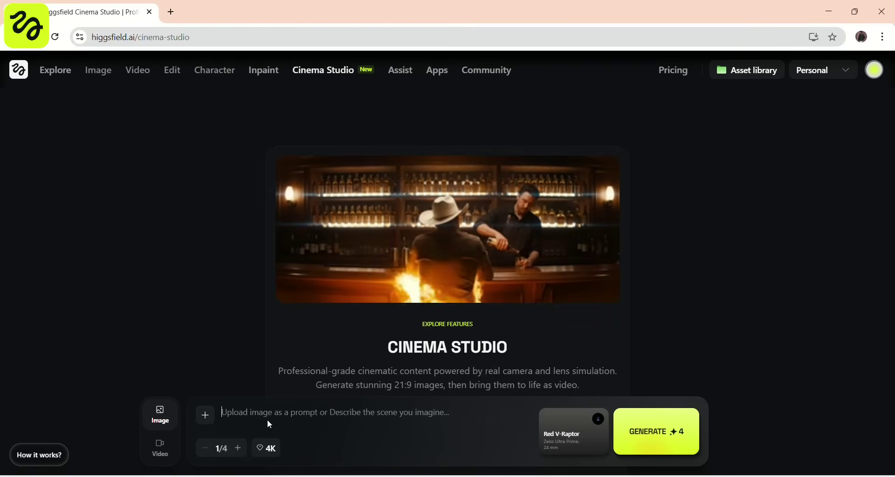
key(ctrl+v)
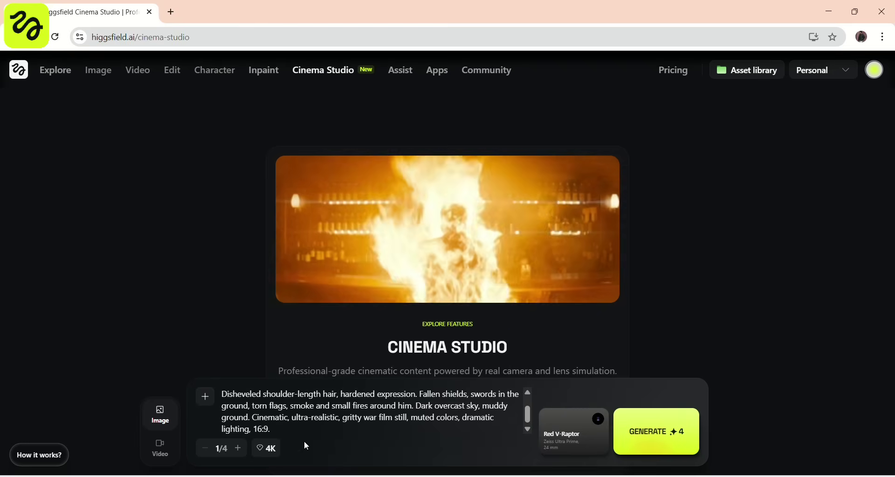
click(264, 450)
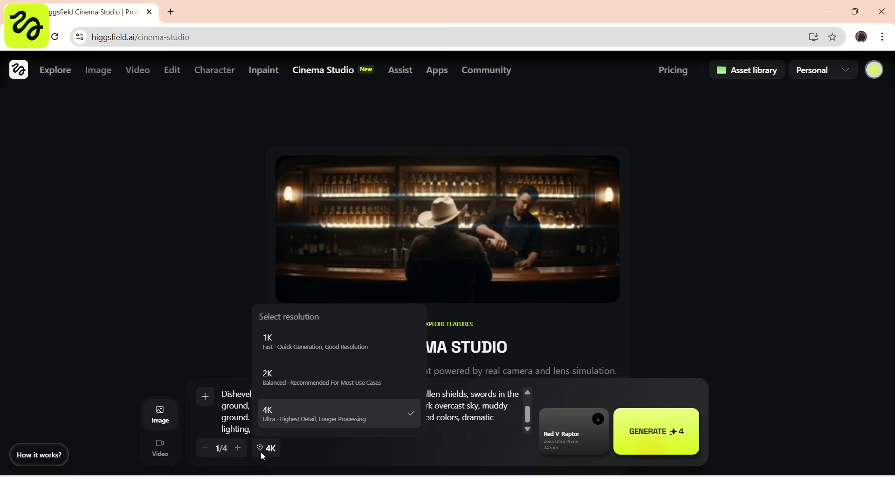
click(302, 419)
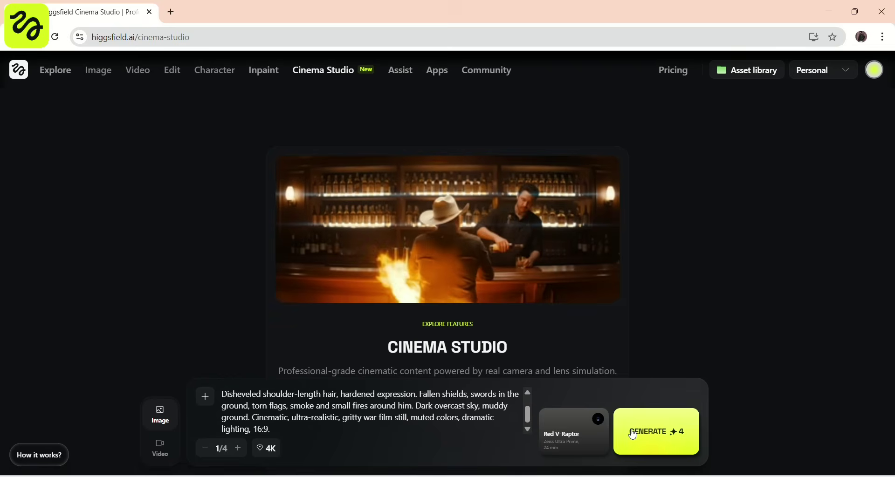
click(634, 436)
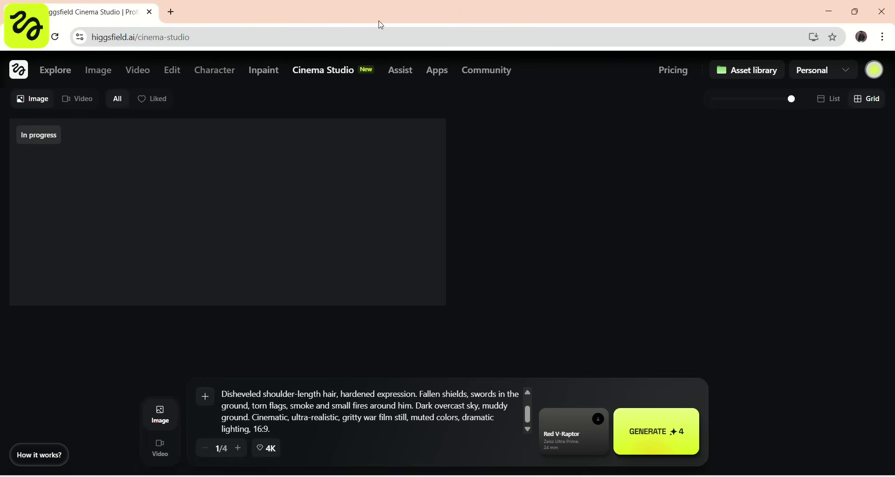
Step: Open the further generation options menu for the finished warrior image
mouse_move(268, 133)
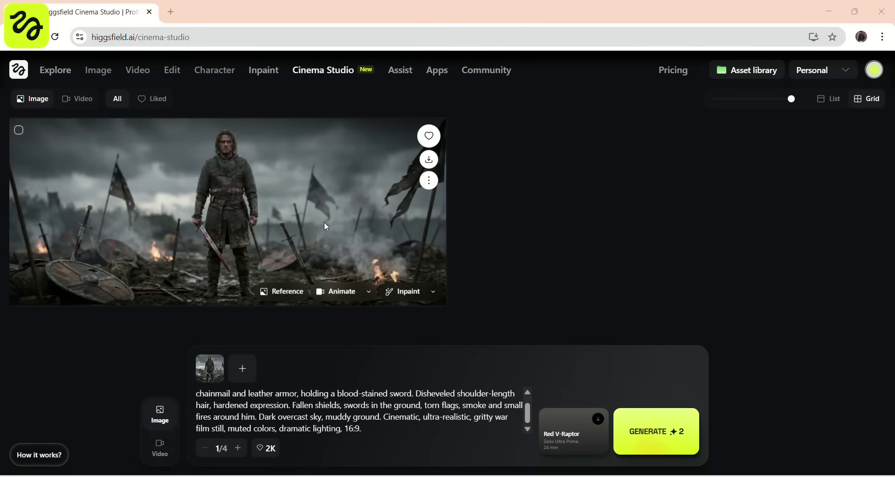
click(434, 297)
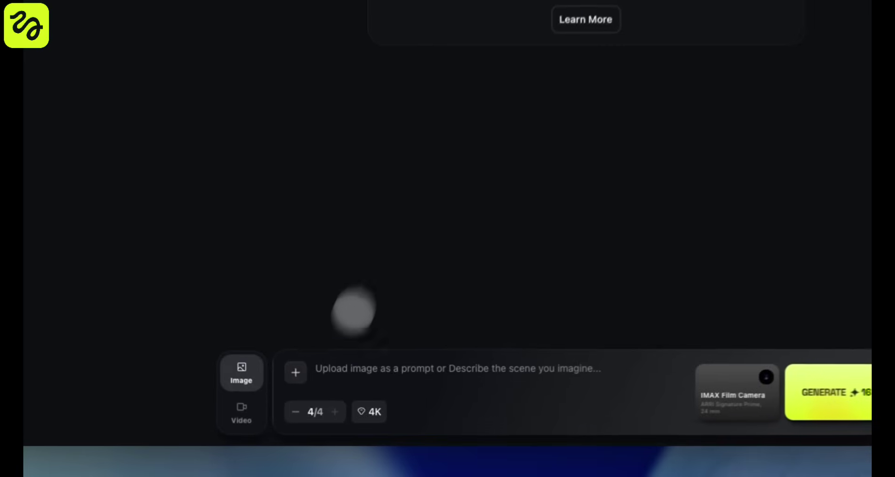
Step: Attach the Santa portrait and start a night aerial sleigh chase prompt with a police helicopter
click(333, 357)
click(470, 300)
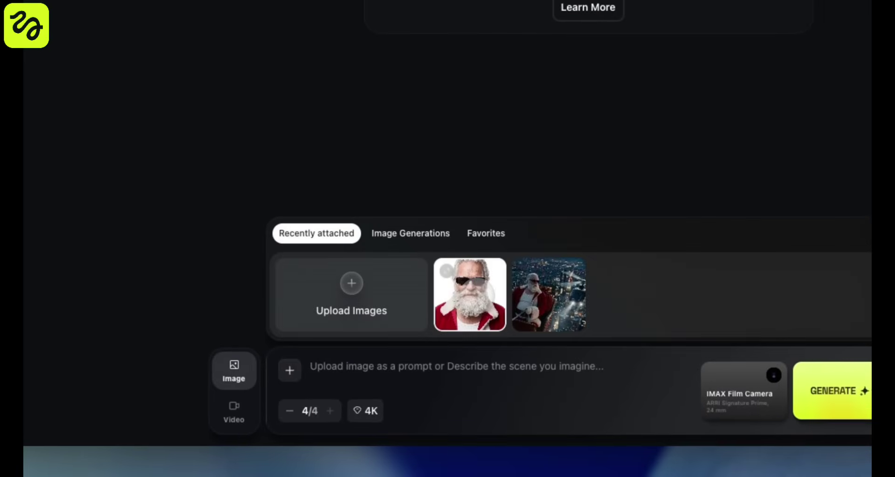
text(Ultra-realistic night aerial: Sant)
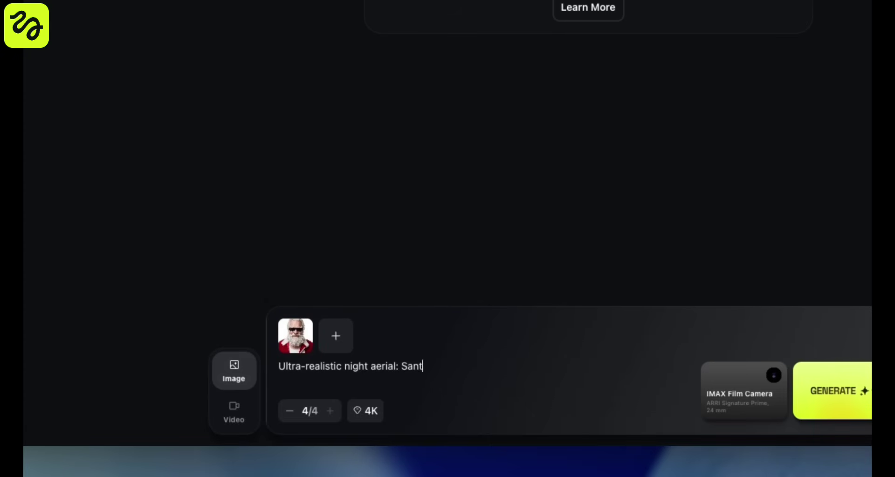
text(a in sunglasses on a flying sleigh, police helicopter chase over a glowing city, cinematic teal-oran)
Step: Change the camera's lens and focal length
click(727, 389)
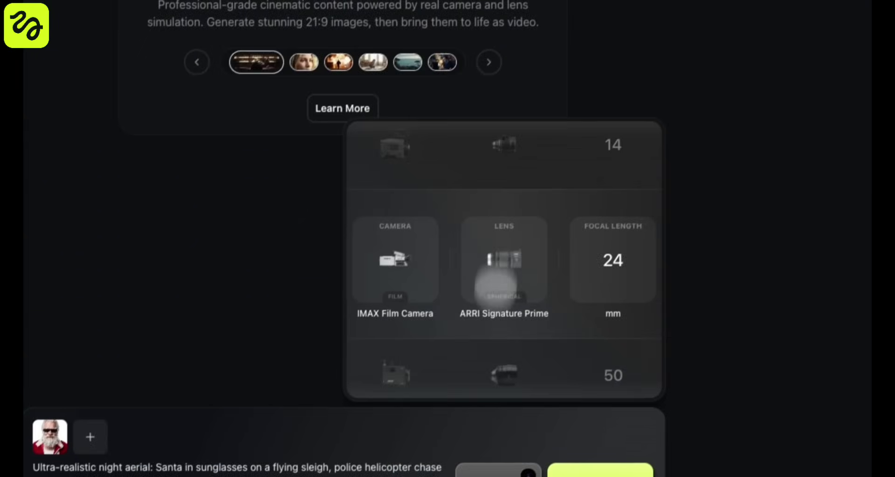
click(749, 43)
click(857, 61)
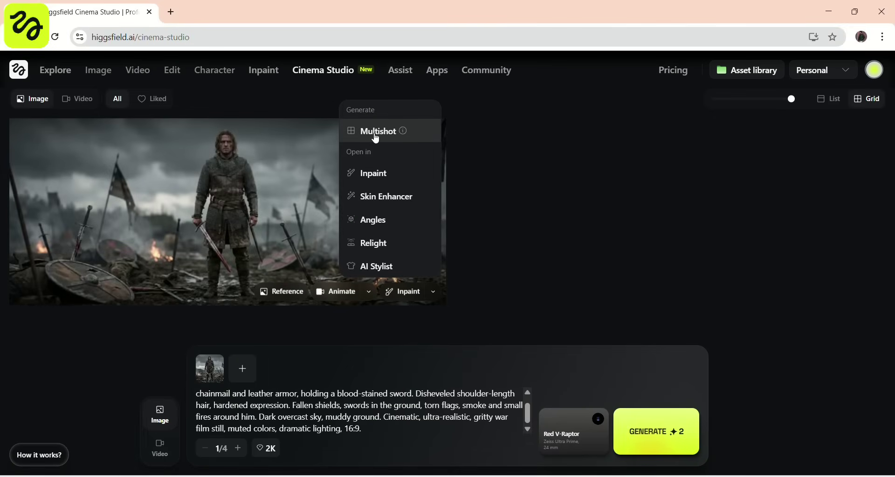
Step: Create a nine-shot Multishot grid and pick seven shots, including face close-up, overhead and bloody sword
click(375, 134)
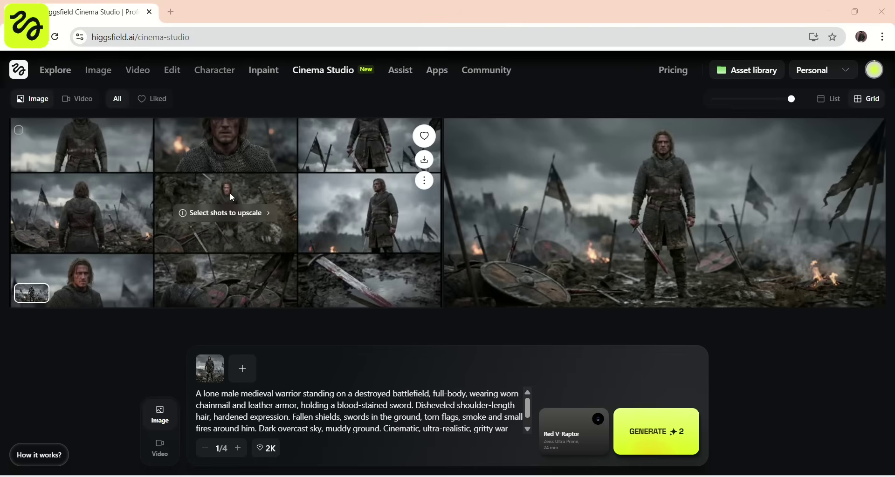
click(232, 196)
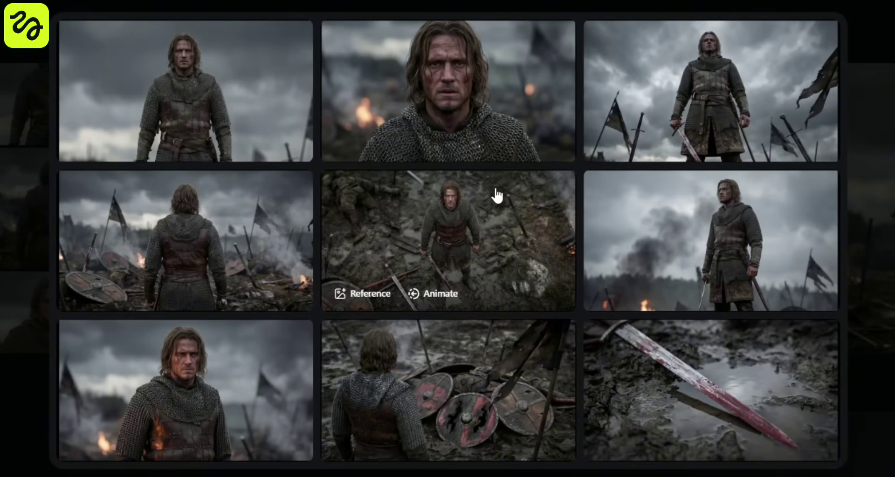
click(218, 86)
click(618, 121)
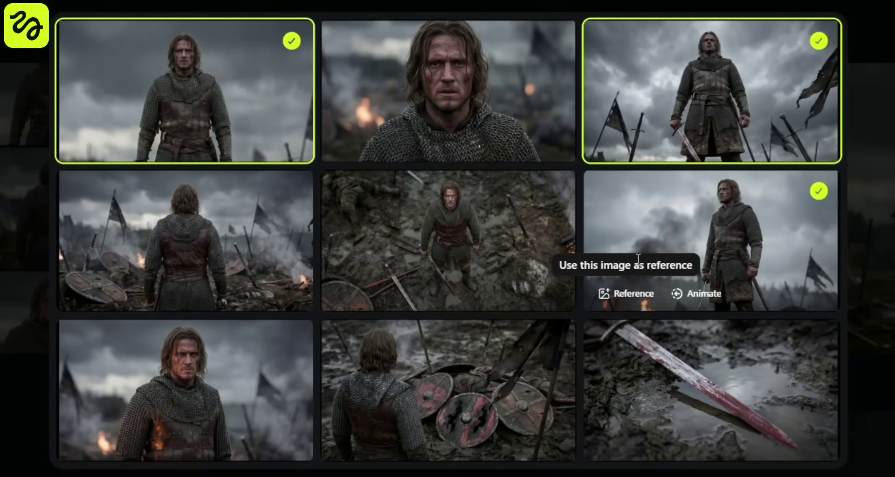
click(606, 275)
click(405, 252)
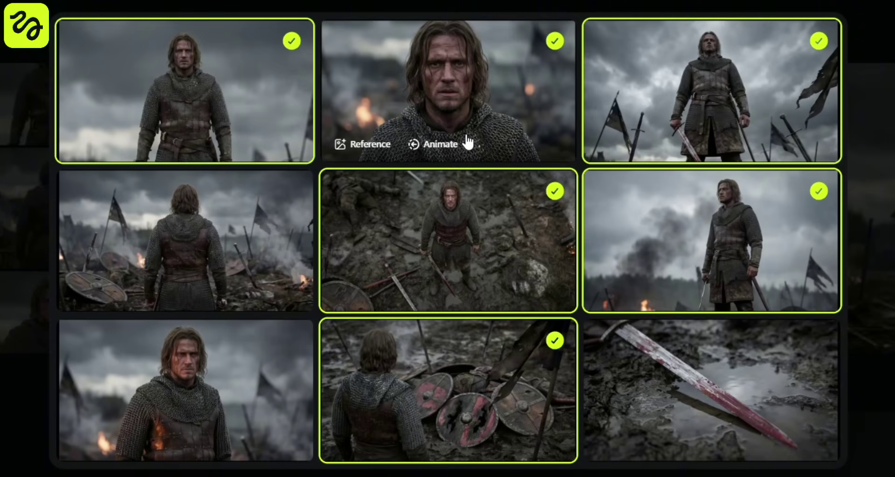
click(465, 142)
click(701, 426)
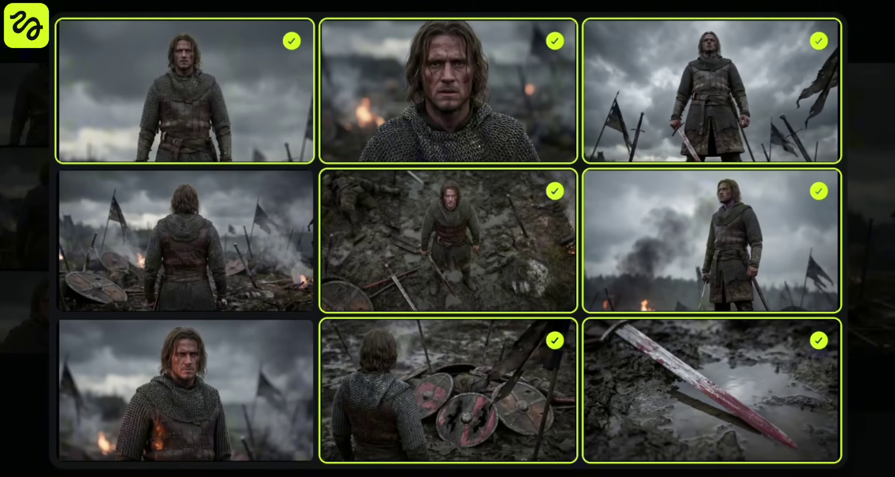
click(236, 417)
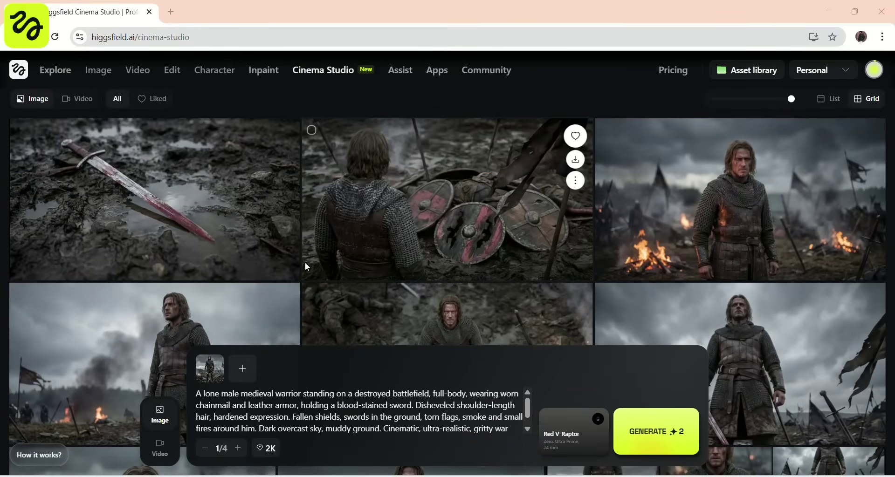
scroll(283, 239, down, 3)
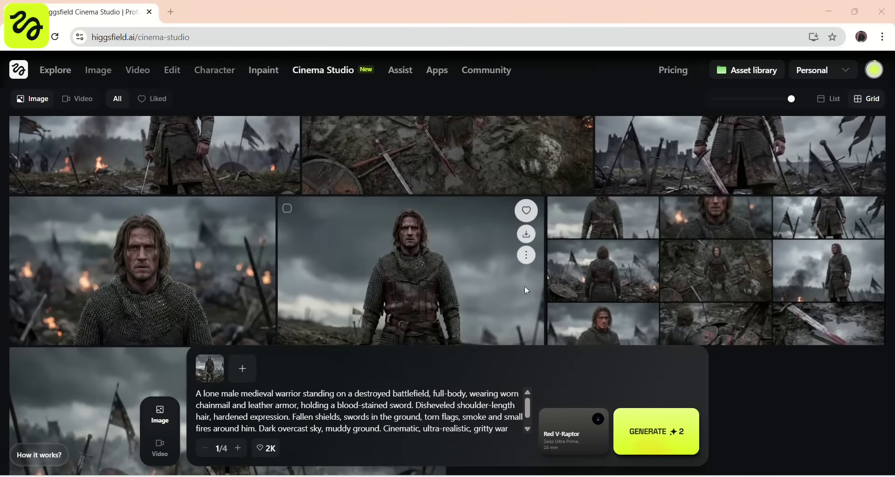
scroll(364, 294, up, 3)
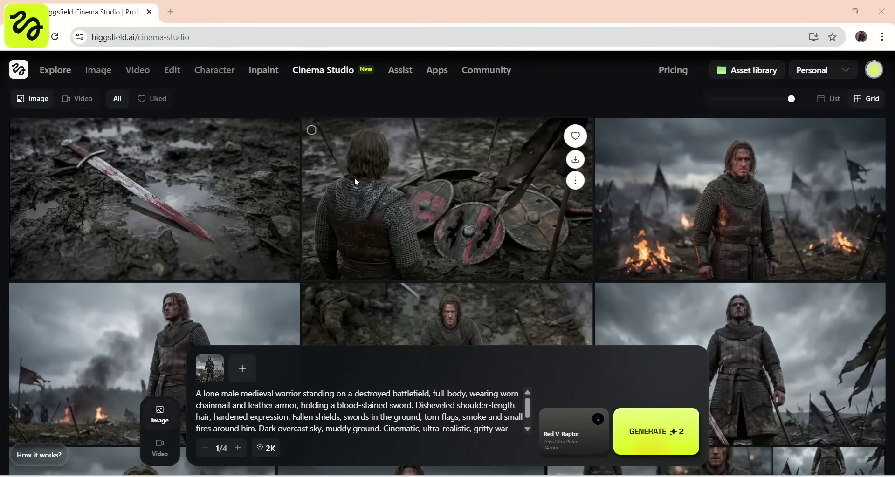
scroll(455, 258, down, 5)
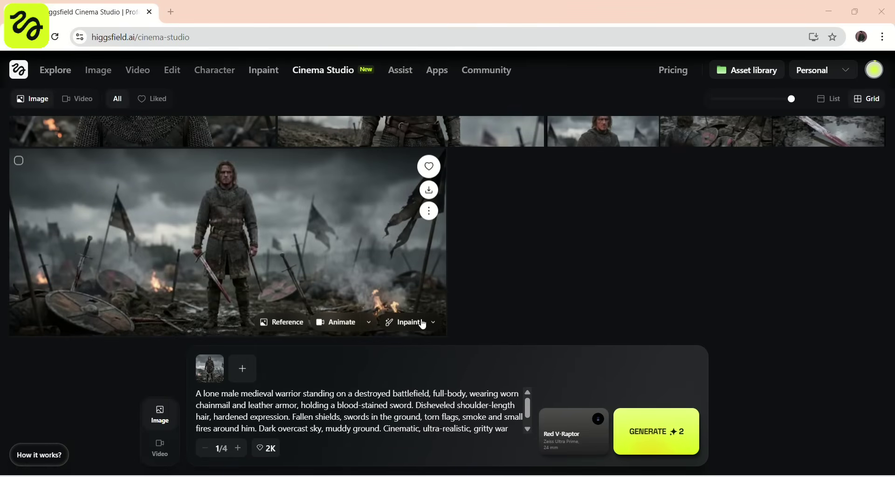
click(433, 325)
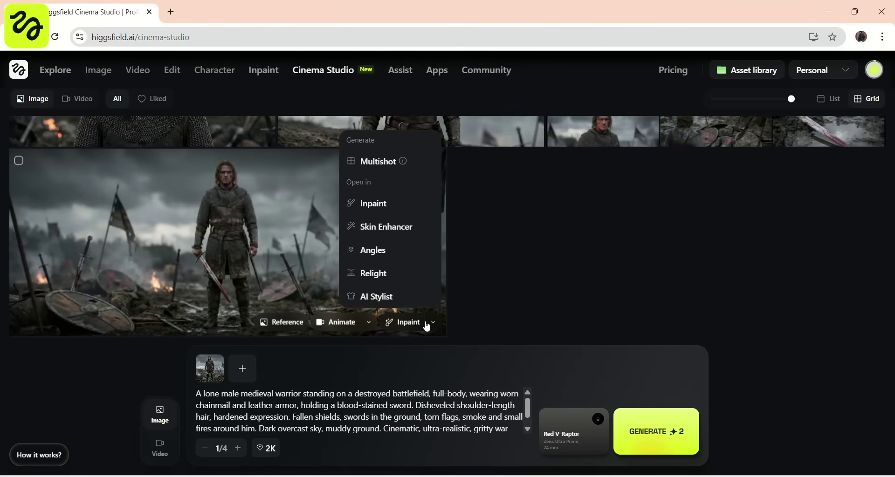
click(263, 244)
click(263, 241)
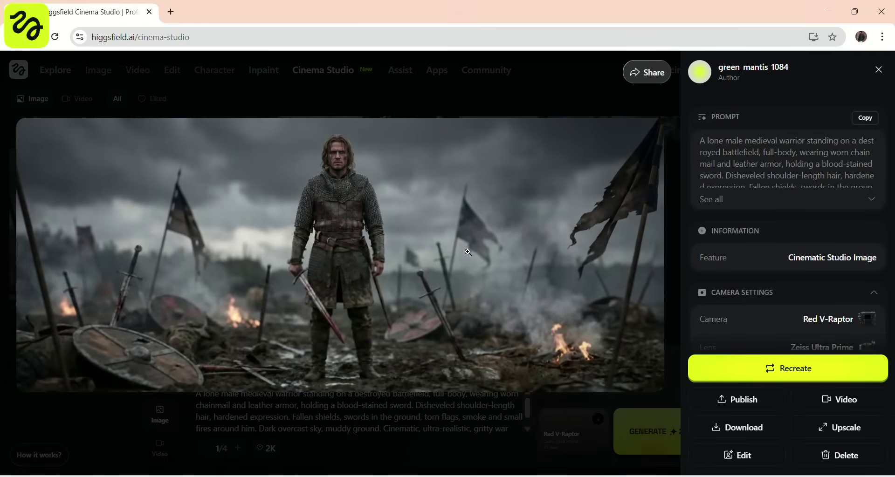
key(Escape)
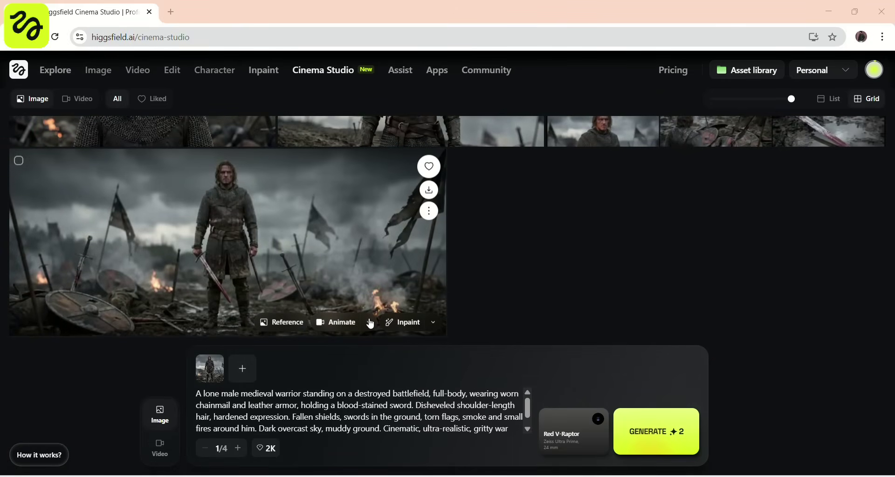
Step: Use the warrior image as the video's start frame and choose Dolly in camera movement
click(370, 323)
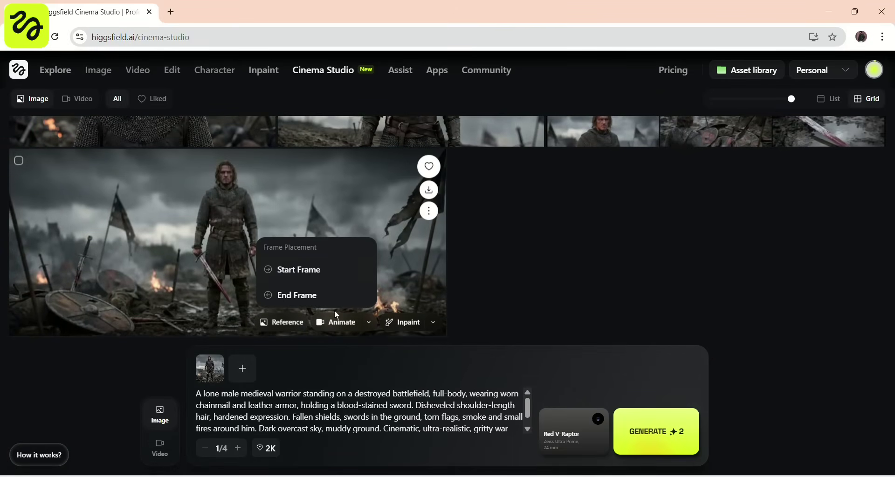
click(294, 271)
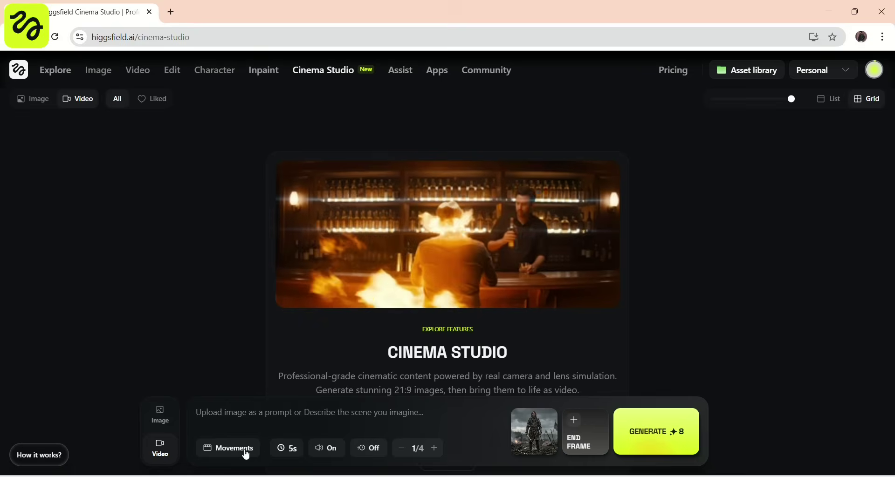
click(247, 451)
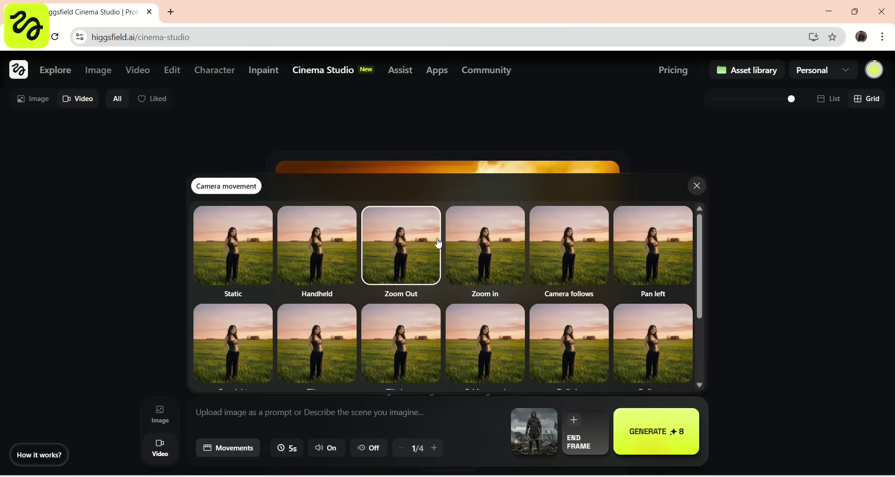
scroll(482, 337, down, 3)
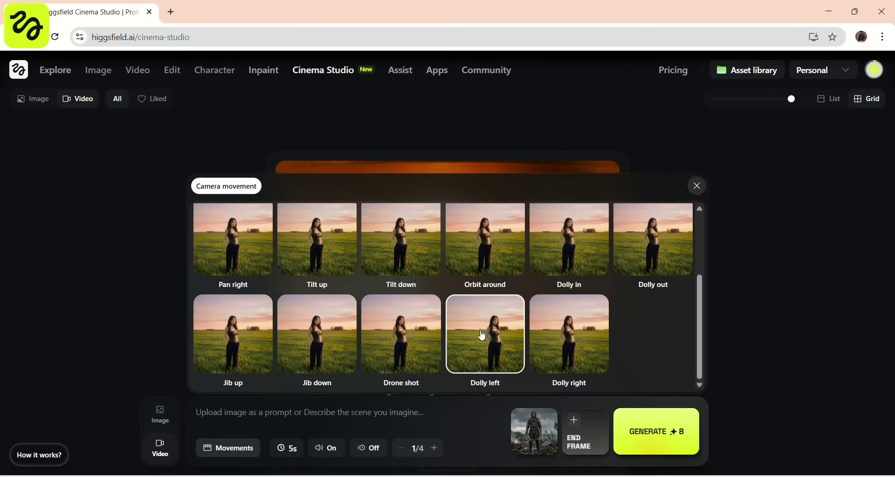
scroll(493, 298, up, 5)
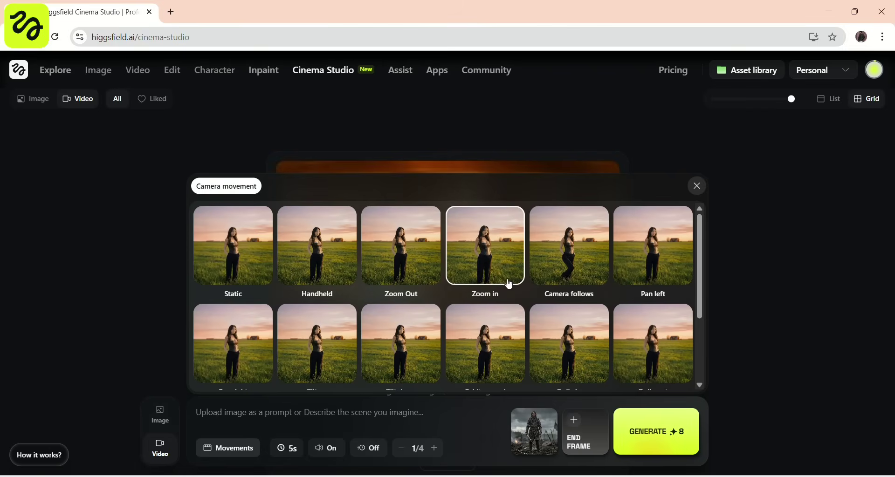
scroll(461, 309, down, 2)
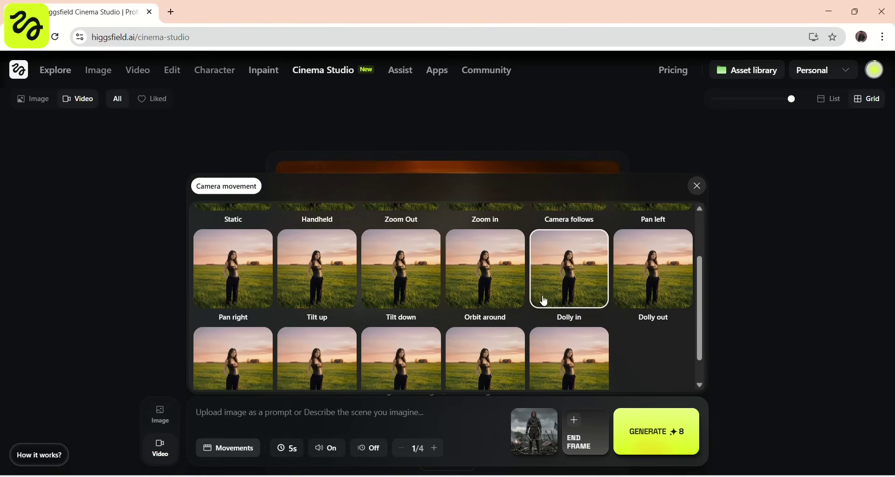
scroll(541, 299, up, 2)
scroll(555, 329, down, 1)
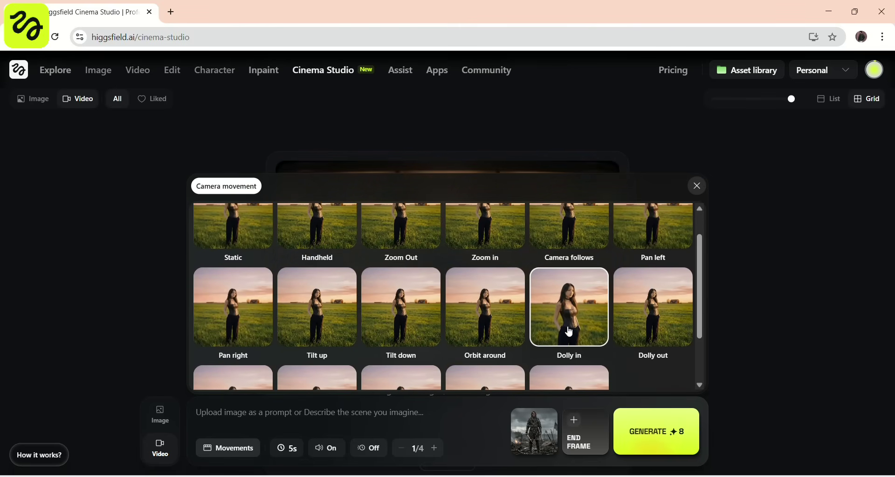
click(569, 331)
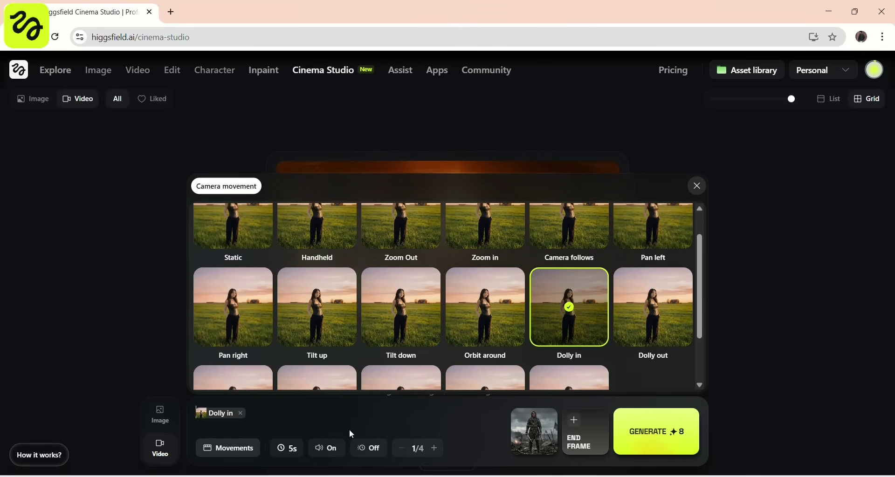
click(298, 447)
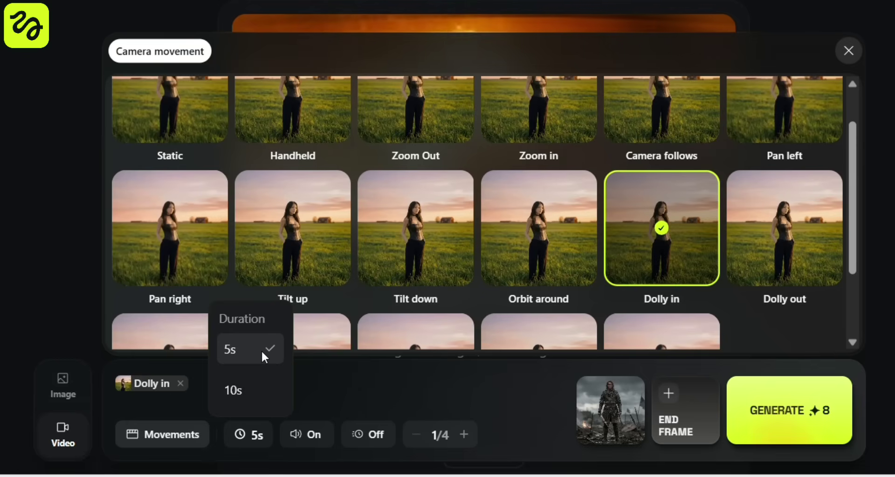
Step: Keep the 5s duration and set the batch to one video after raising it to four
click(296, 393)
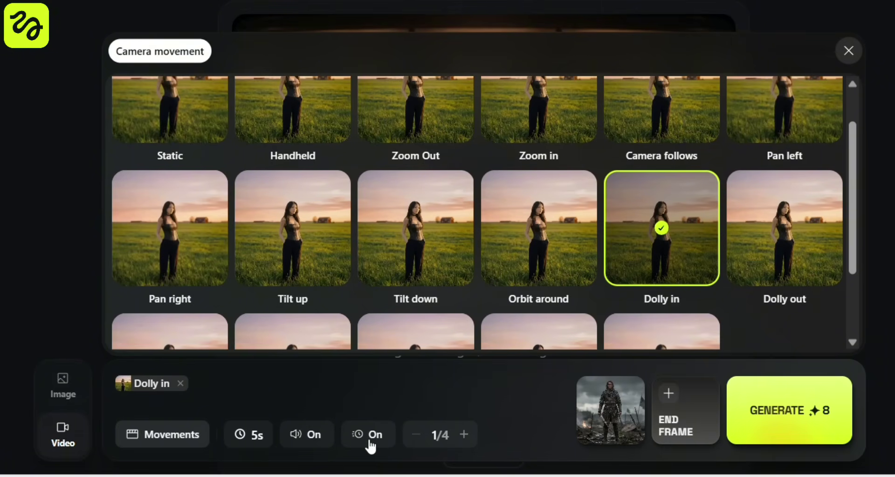
click(465, 438)
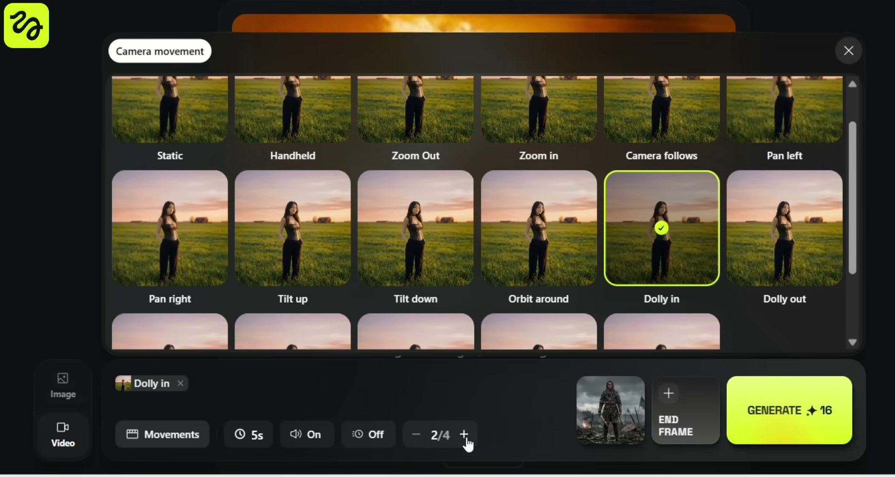
click(465, 438)
click(465, 438)
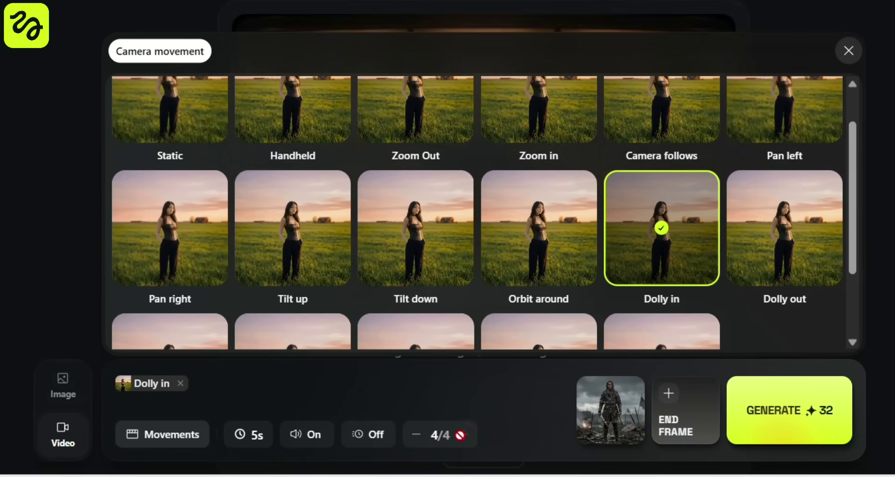
click(416, 435)
click(415, 435)
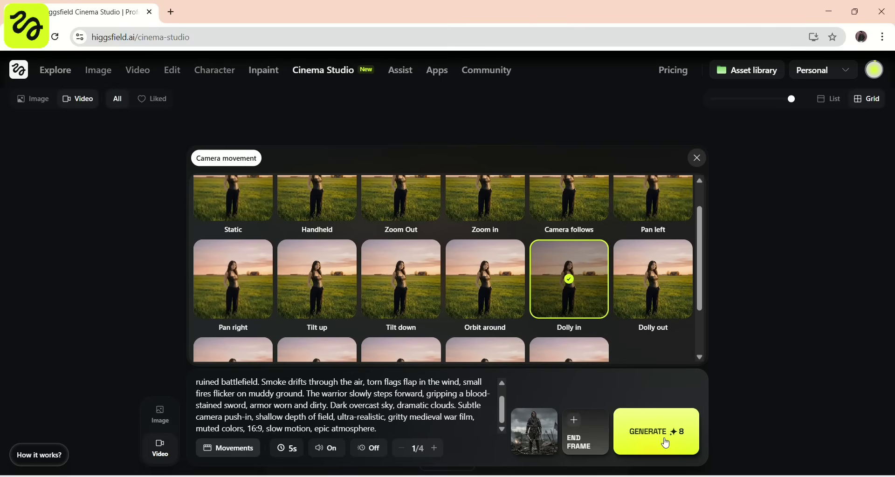
Step: Generate the dolly-in warrior video, play it full-size, then return to the battlefield image gallery
click(663, 437)
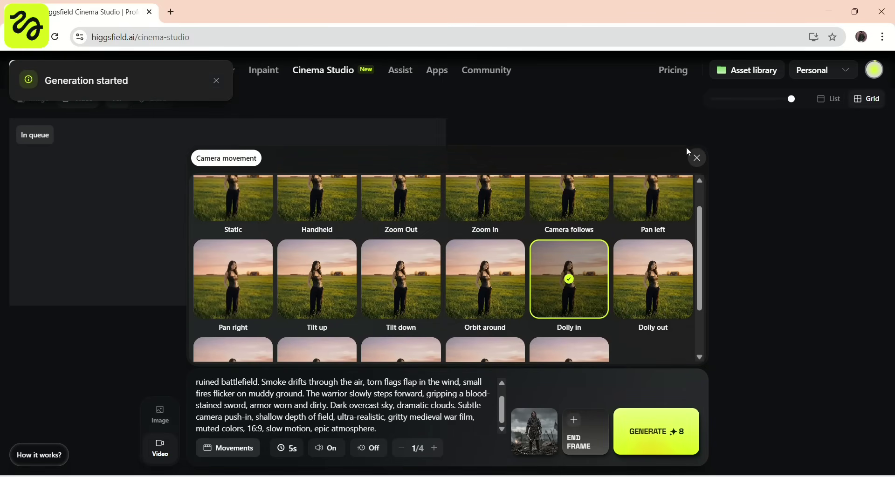
click(698, 158)
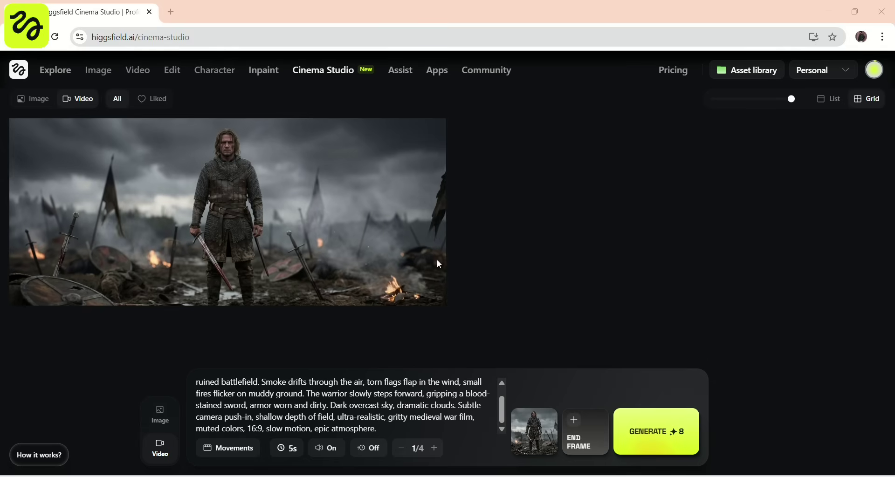
mouse_move(351, 229)
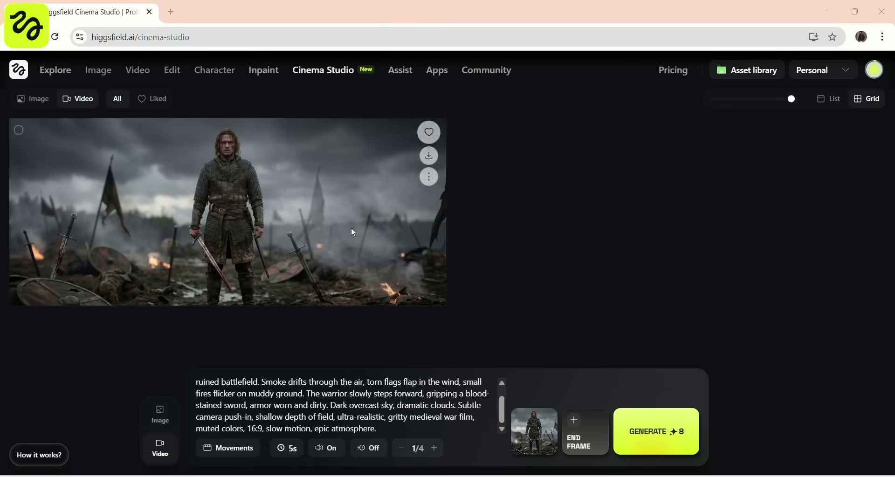
click(318, 255)
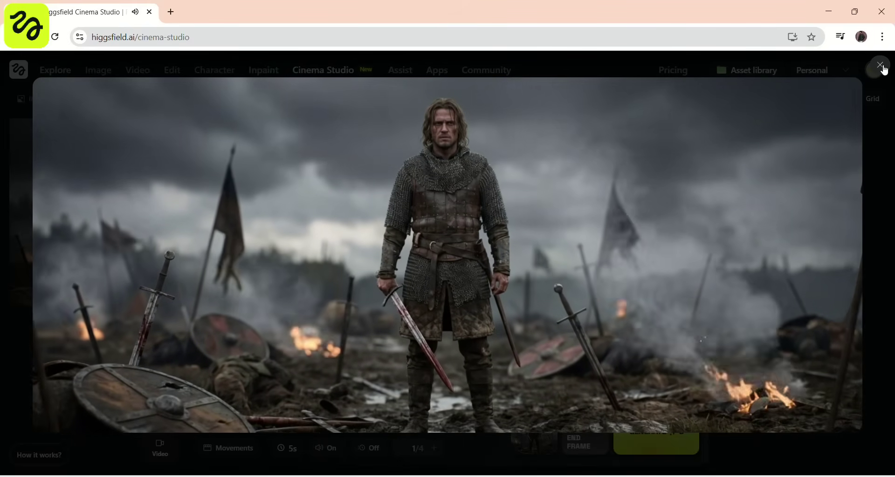
click(883, 70)
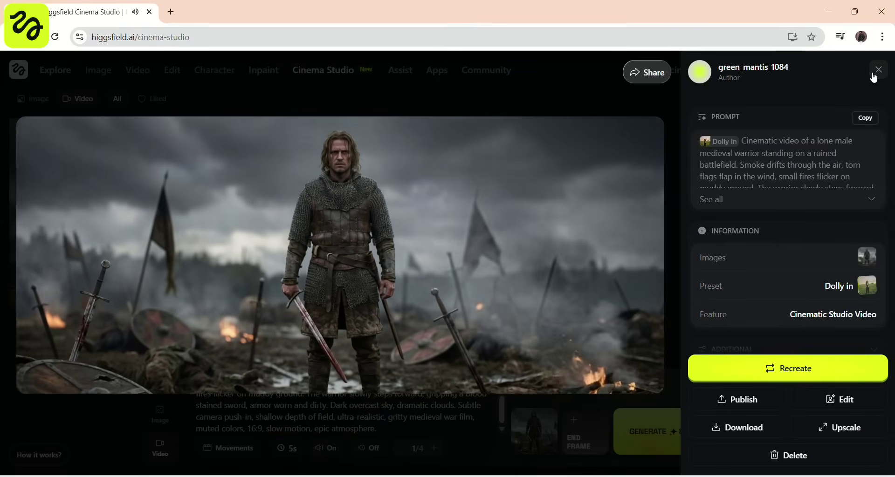
click(879, 70)
scroll(485, 178, down, 10)
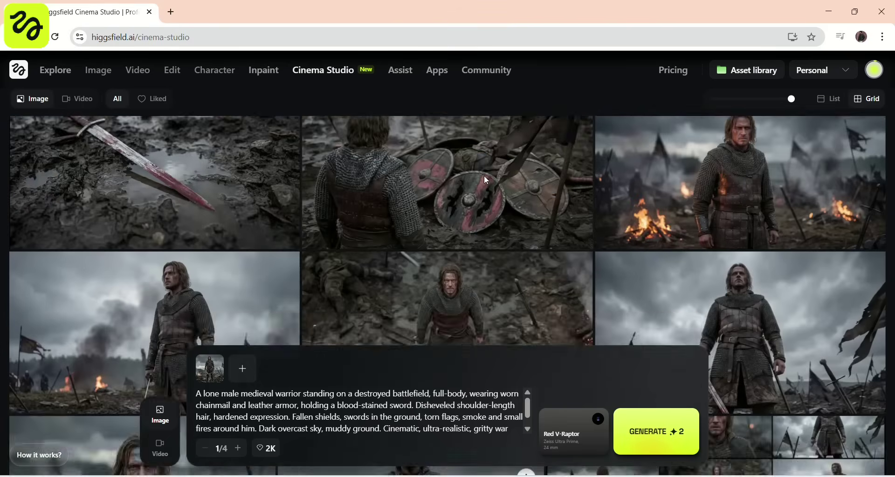
scroll(485, 177, up, 6)
scroll(485, 180, down, 1)
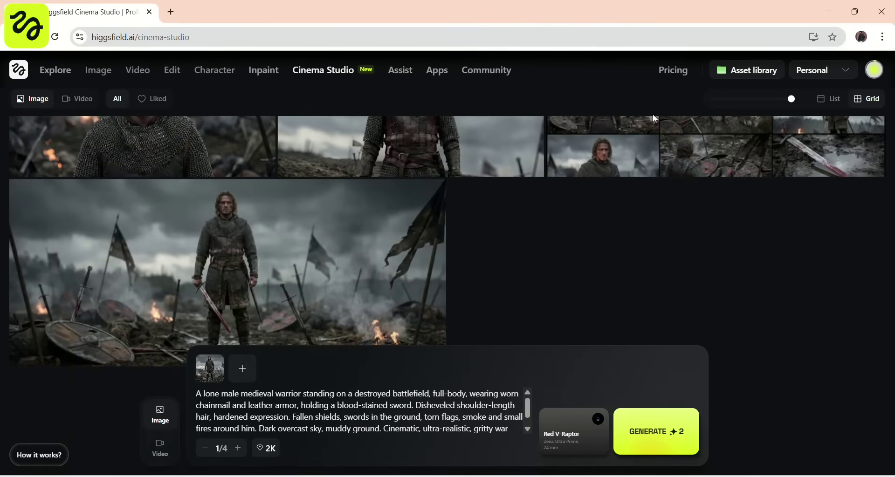
scroll(573, 200, up, 3)
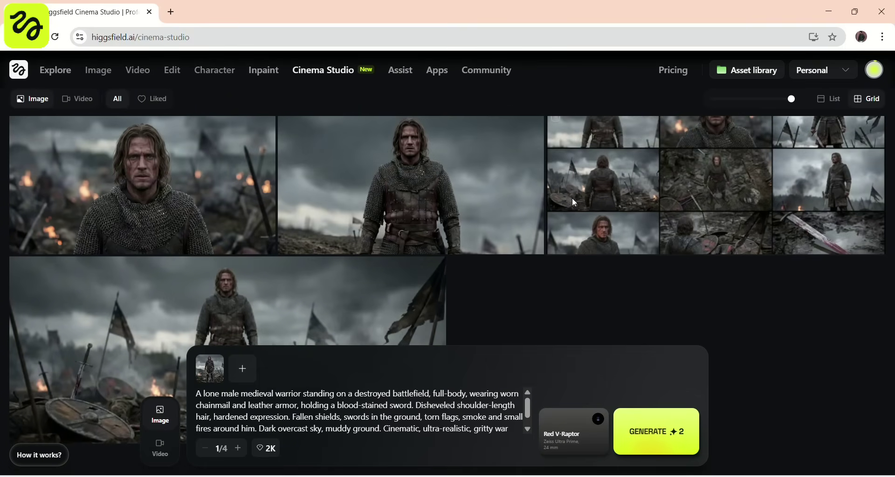
scroll(577, 208, up, 1)
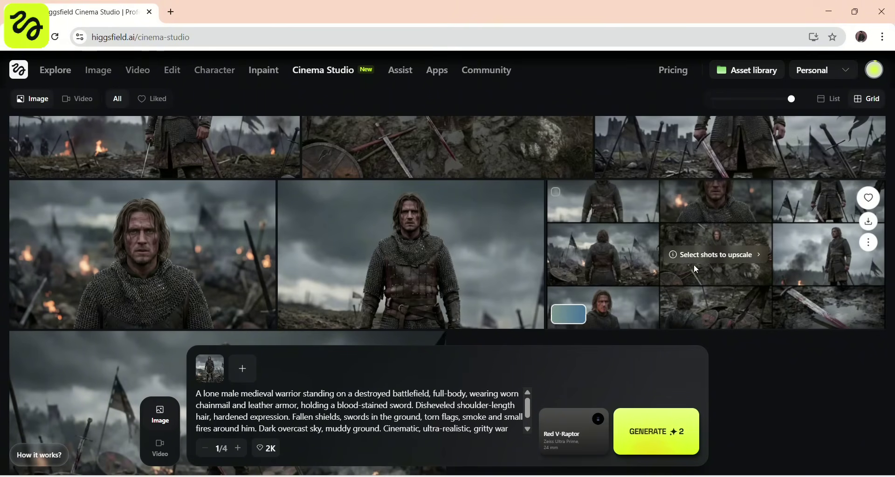
scroll(382, 270, up, 2)
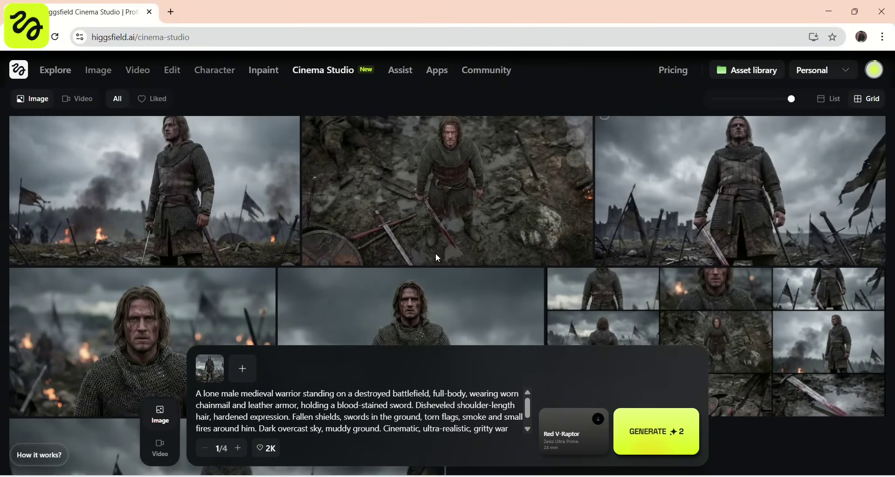
scroll(654, 223, up, 3)
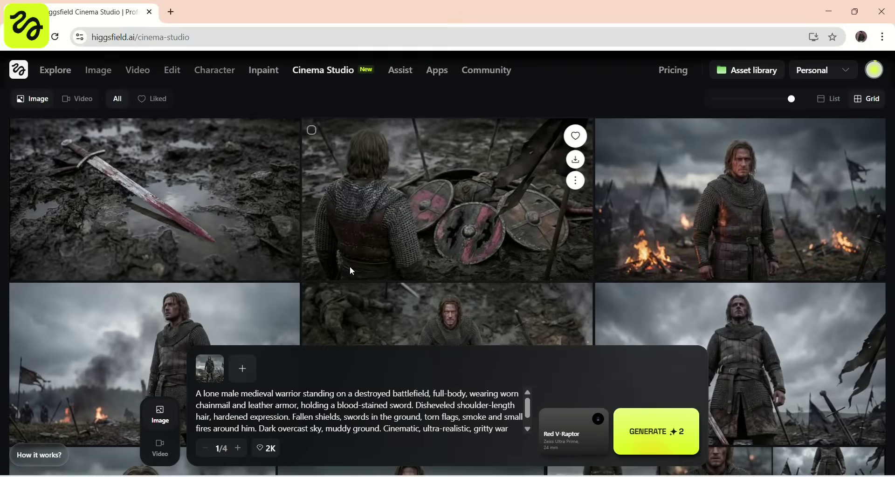
mouse_move(214, 228)
mouse_move(259, 330)
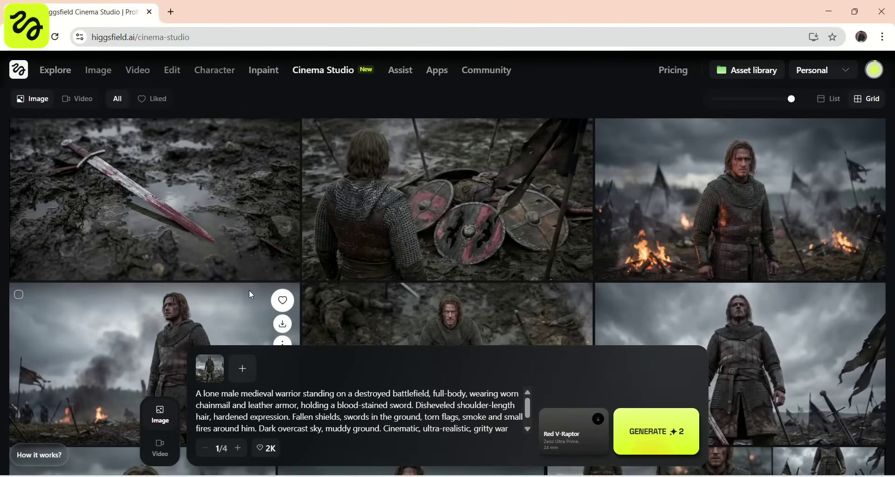
mouse_move(462, 332)
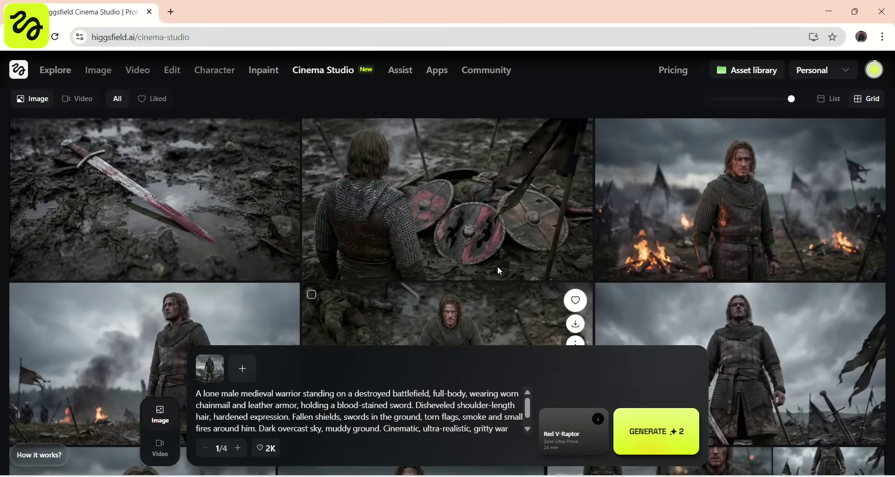